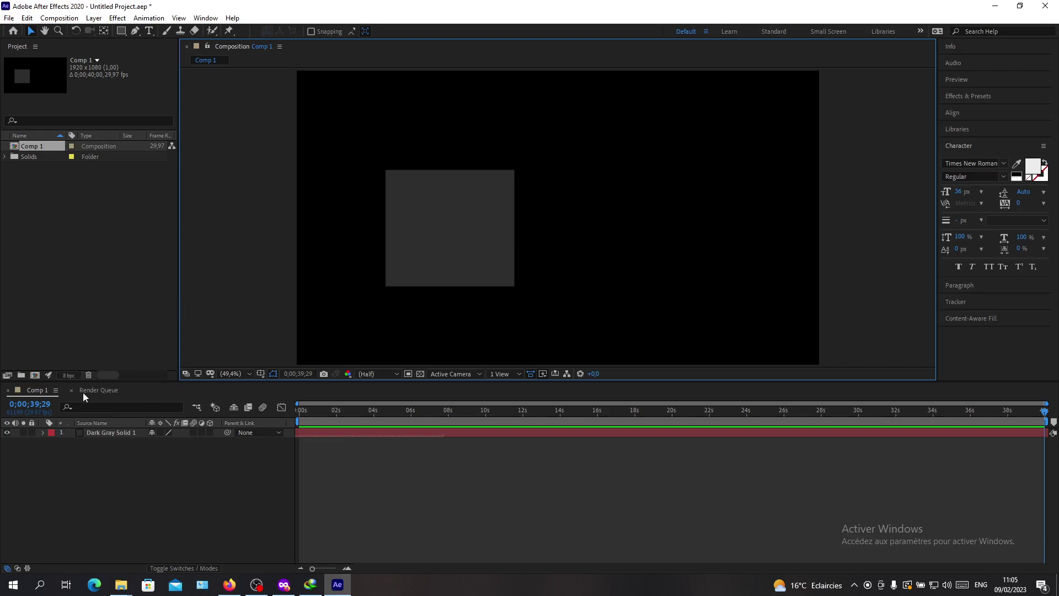
# Step: Deselect Comp 1, check the File export options without exporting, then show the Composition menu
pyautogui.click(36, 219)
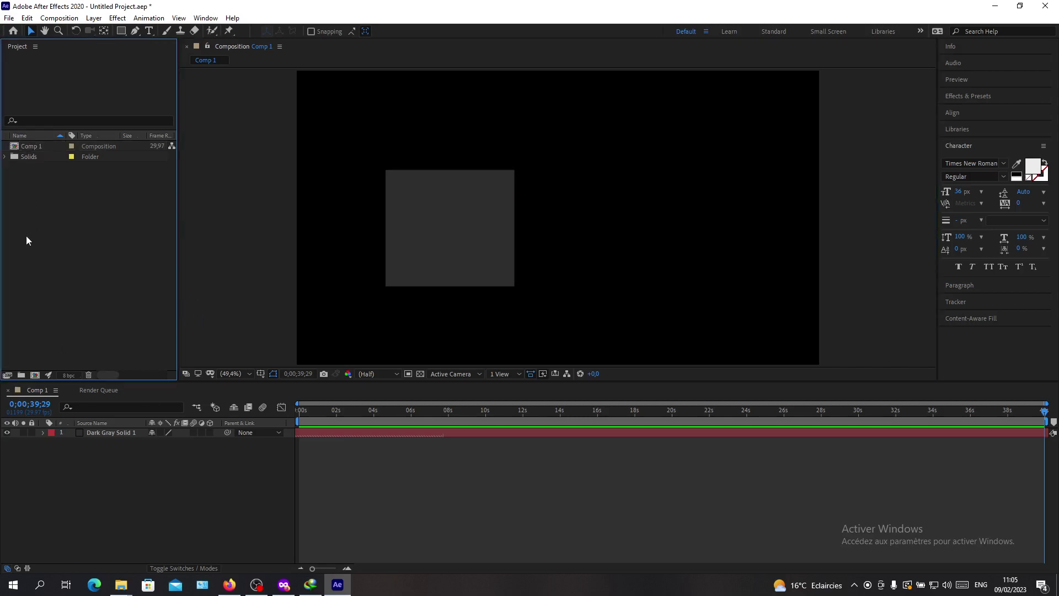
pyautogui.click(56, 528)
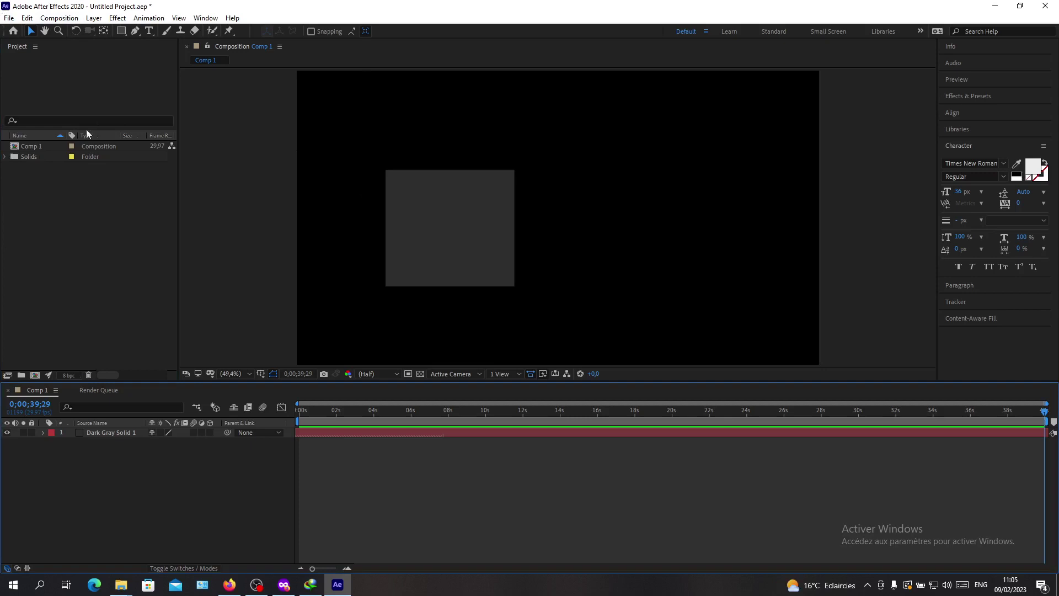
pyautogui.click(10, 19)
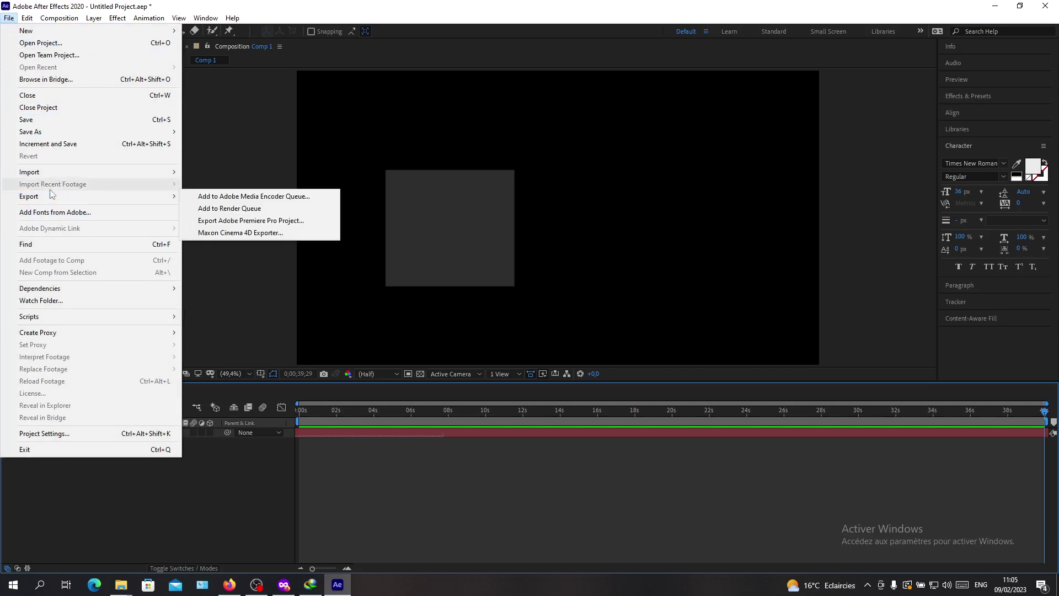
pyautogui.moveTo(29, 196)
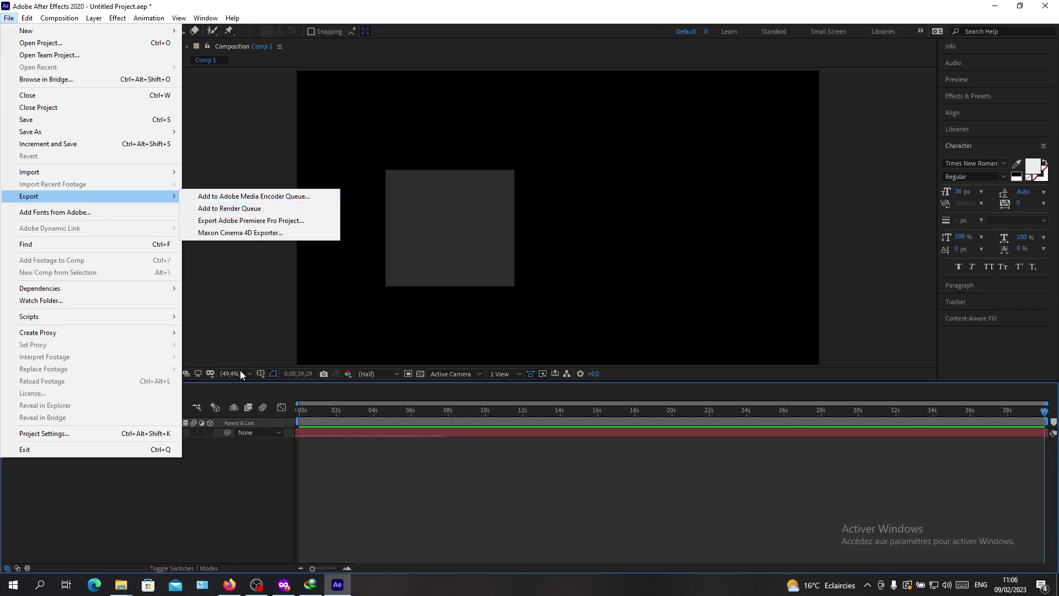
pyautogui.click(139, 488)
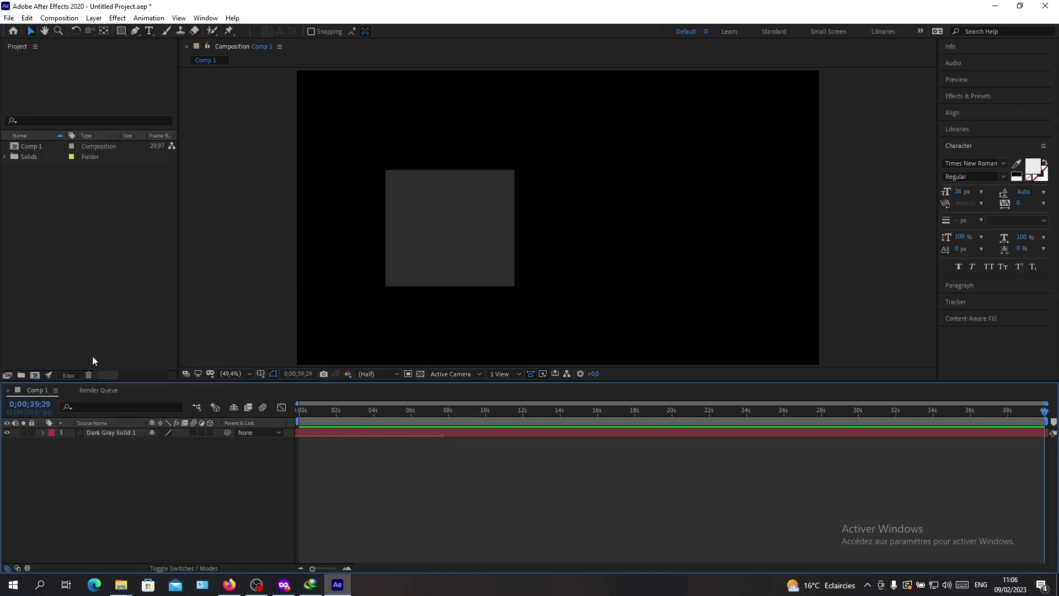
pyautogui.click(61, 23)
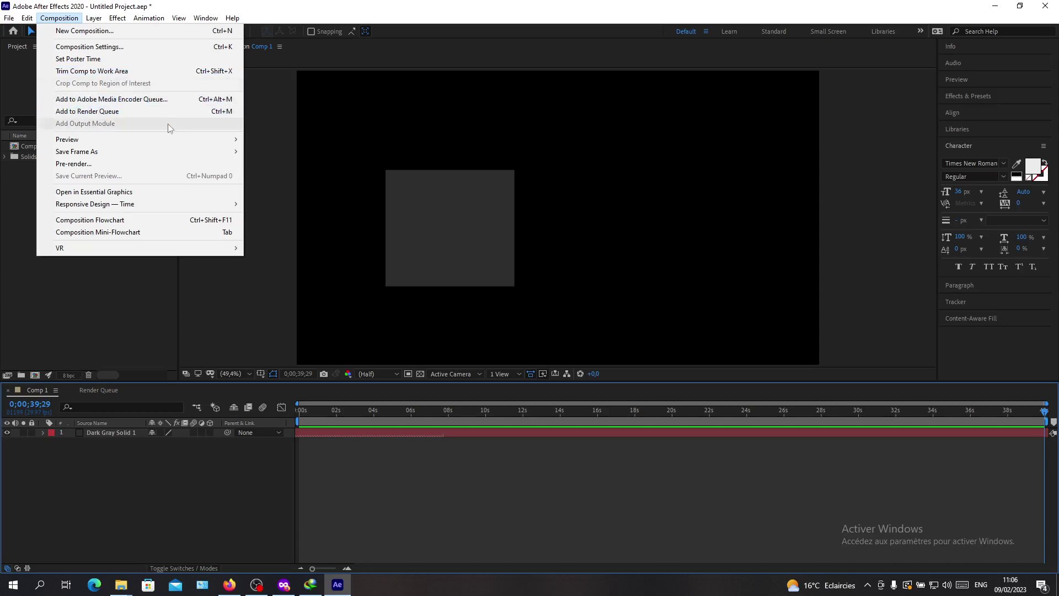
# Step: Add Comp 1 to the Render Queue and review its Best Settings without changing them
pyautogui.click(88, 111)
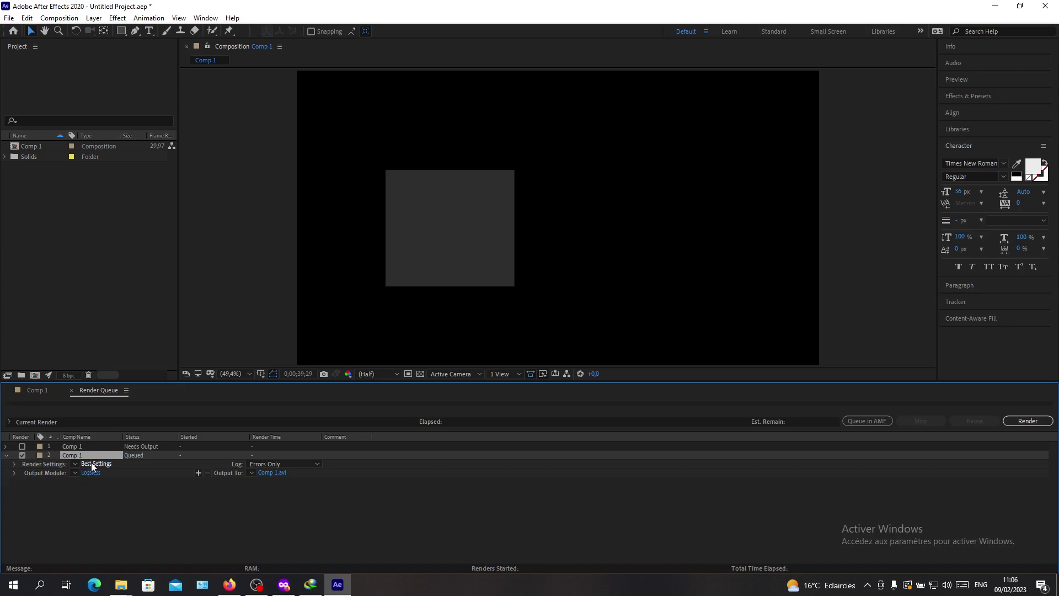
pyautogui.click(91, 463)
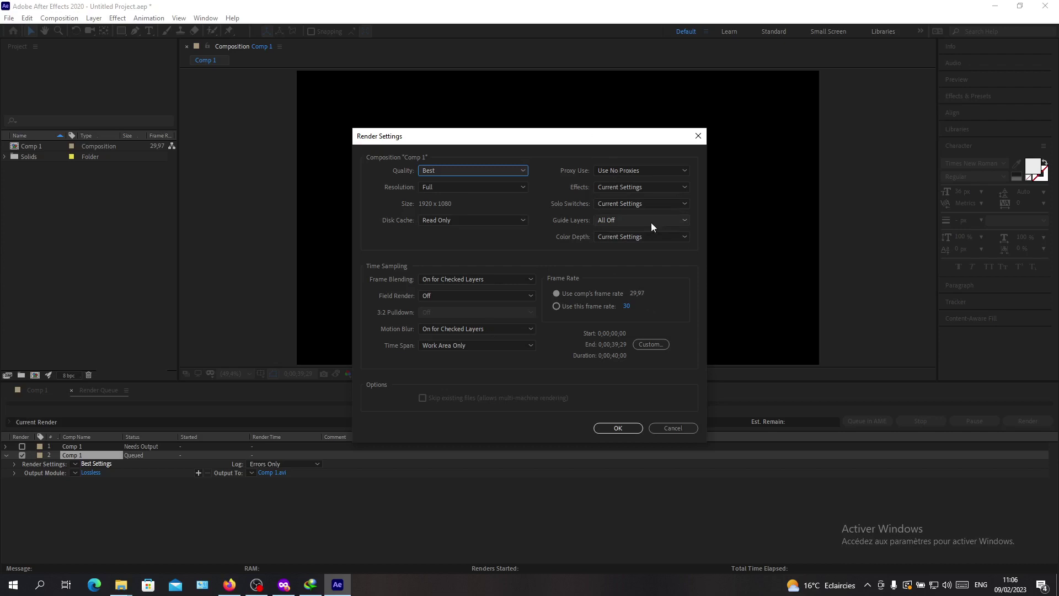
pyautogui.click(673, 428)
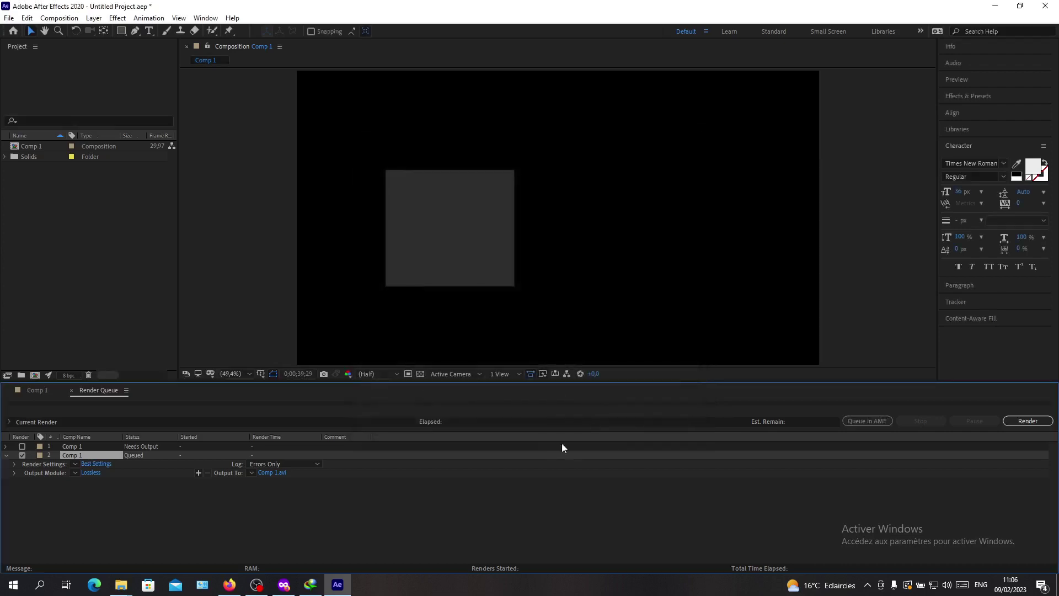
pyautogui.click(300, 511)
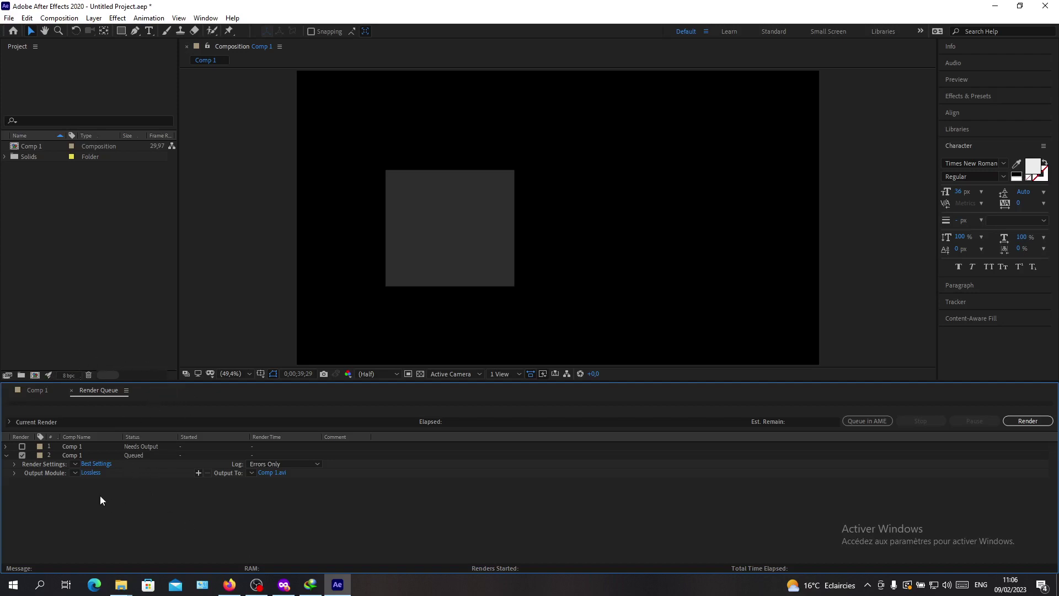
# Step: Review the Lossless output module: Resize toggled back off, audio and Format checked, AVI kept
pyautogui.click(96, 470)
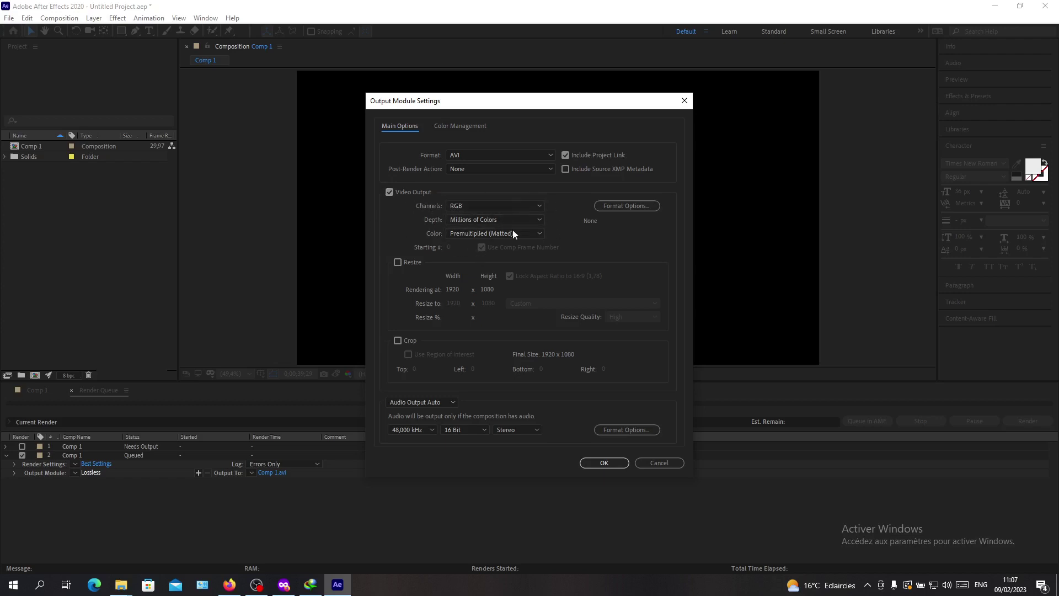
pyautogui.click(397, 262)
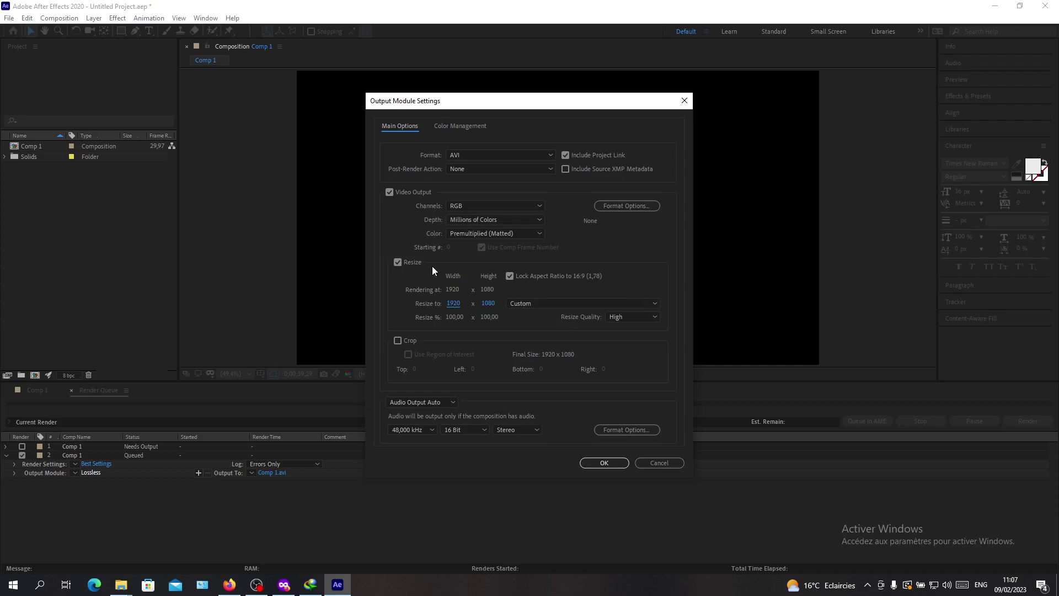
pyautogui.click(398, 263)
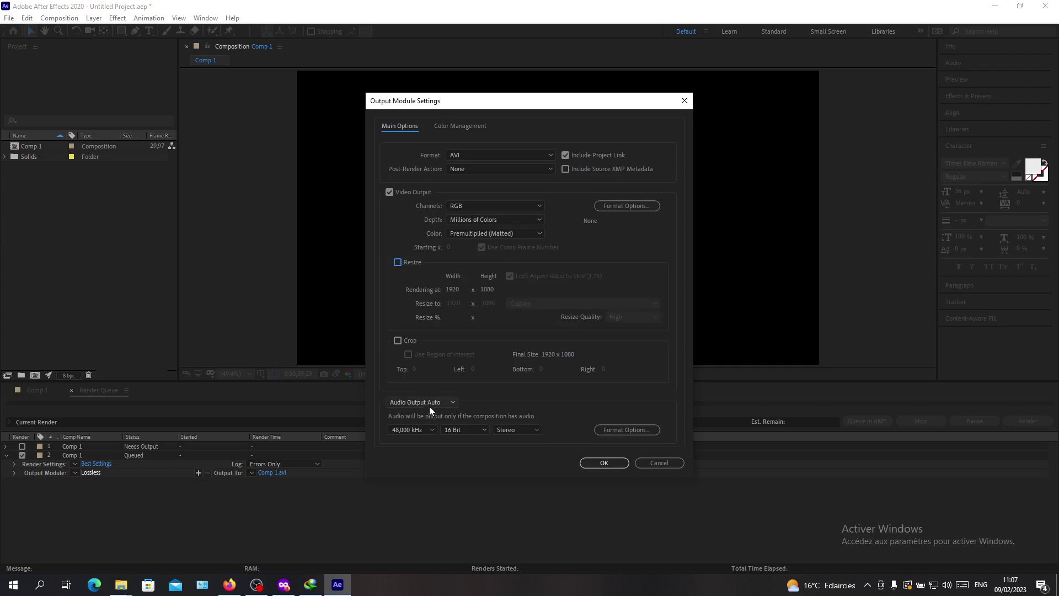
pyautogui.click(429, 403)
pyautogui.click(546, 154)
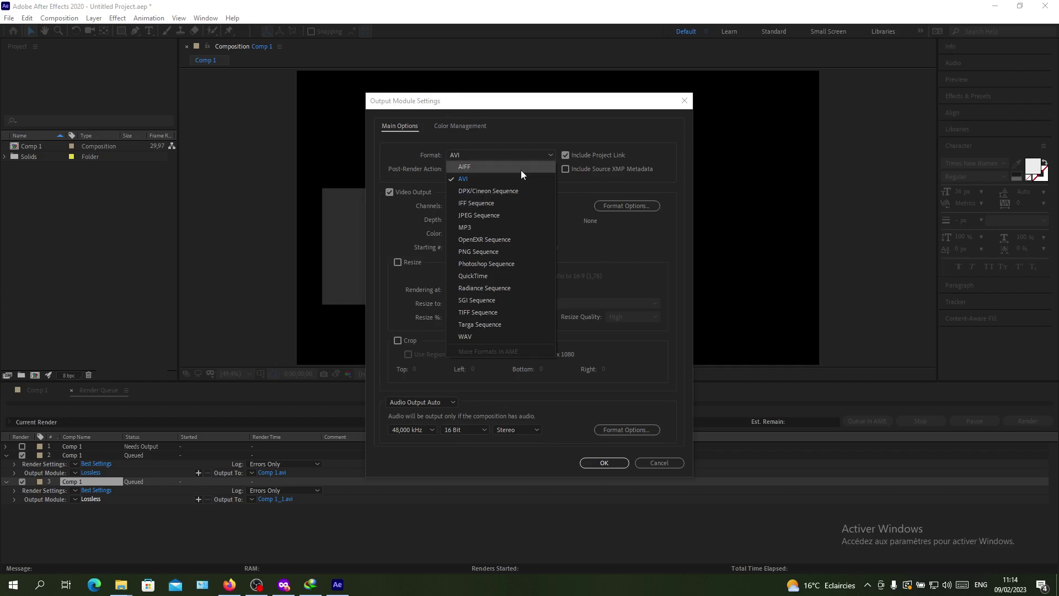
pyautogui.click(525, 156)
pyautogui.click(684, 101)
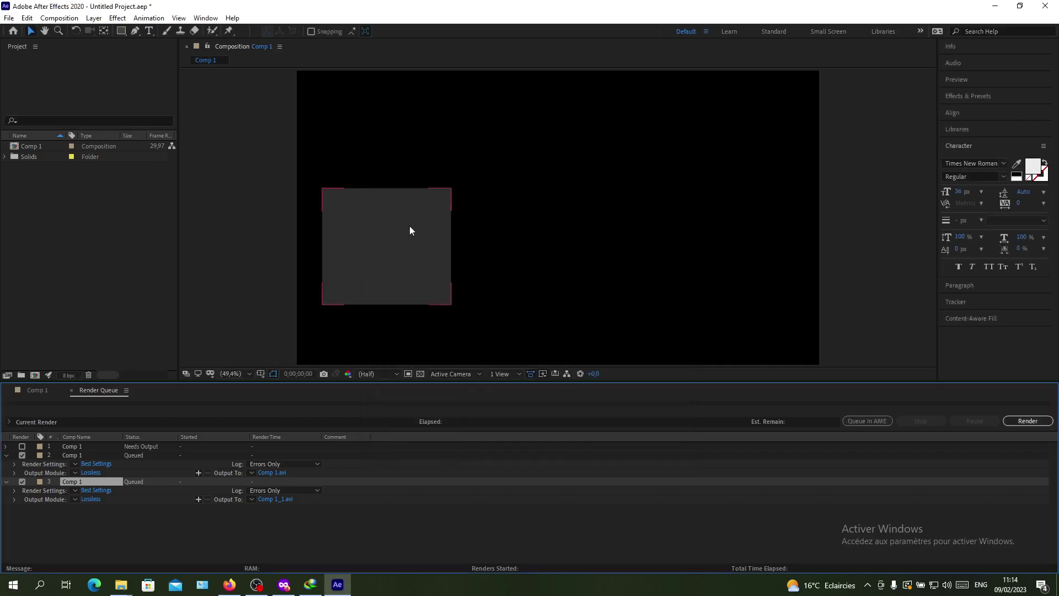
# Step: Look over the File export options unused and return to the Comp 1 timeline
pyautogui.click(115, 266)
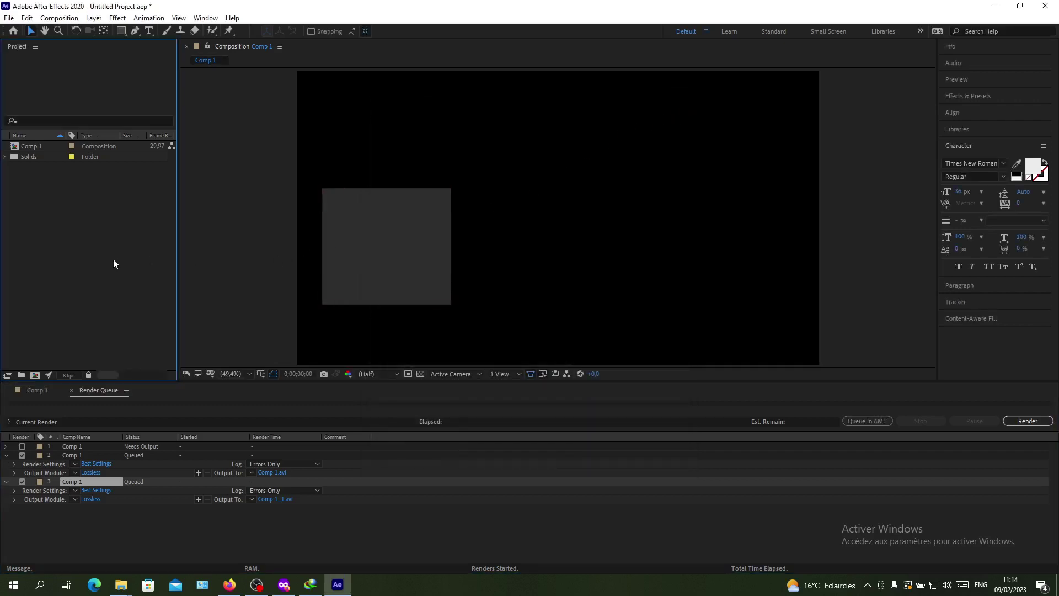
pyautogui.click(10, 18)
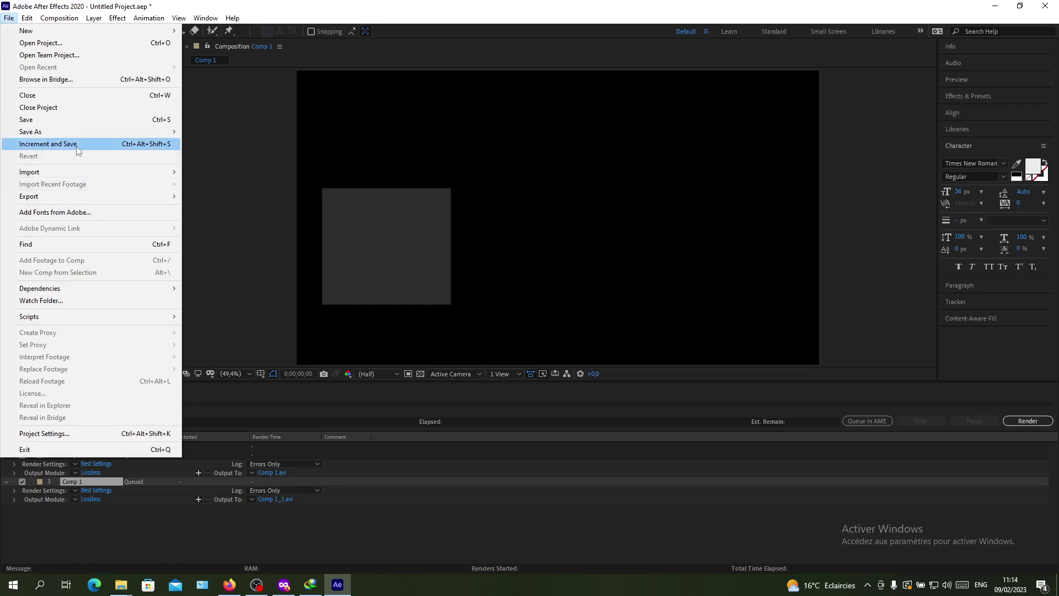
pyautogui.moveTo(91, 196)
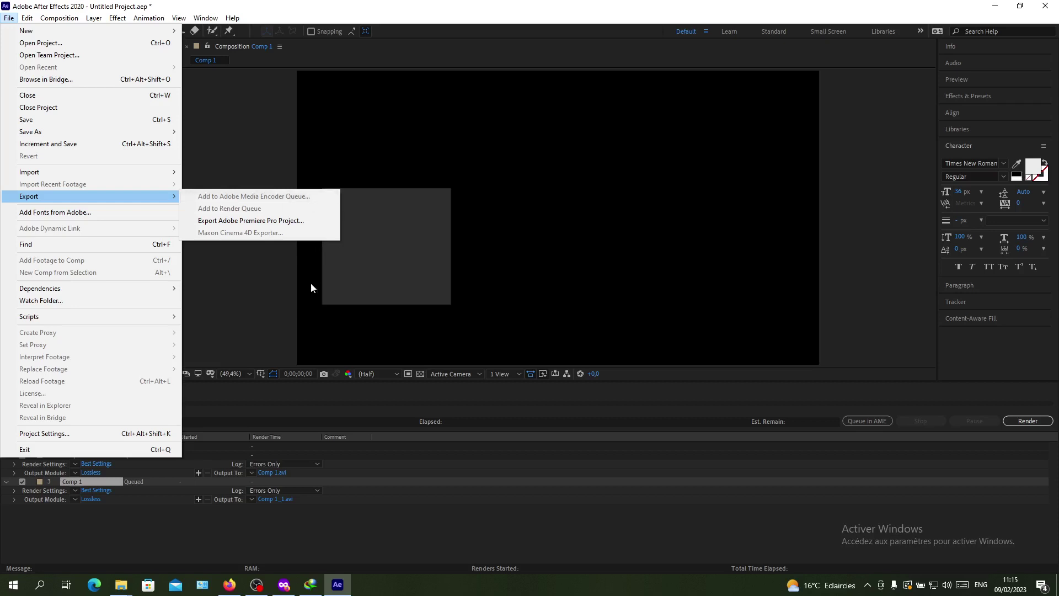
pyautogui.click(251, 291)
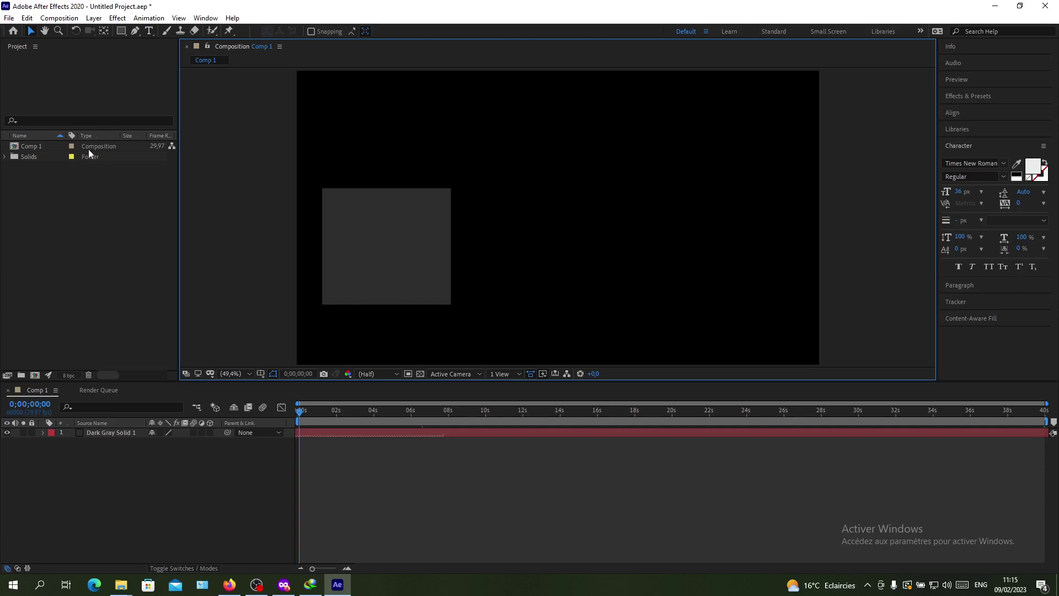
# Step: Queue a fourth Comp 1 render, Comp 1_2.avi, via File > Export > Add to Render Queue
pyautogui.click(8, 18)
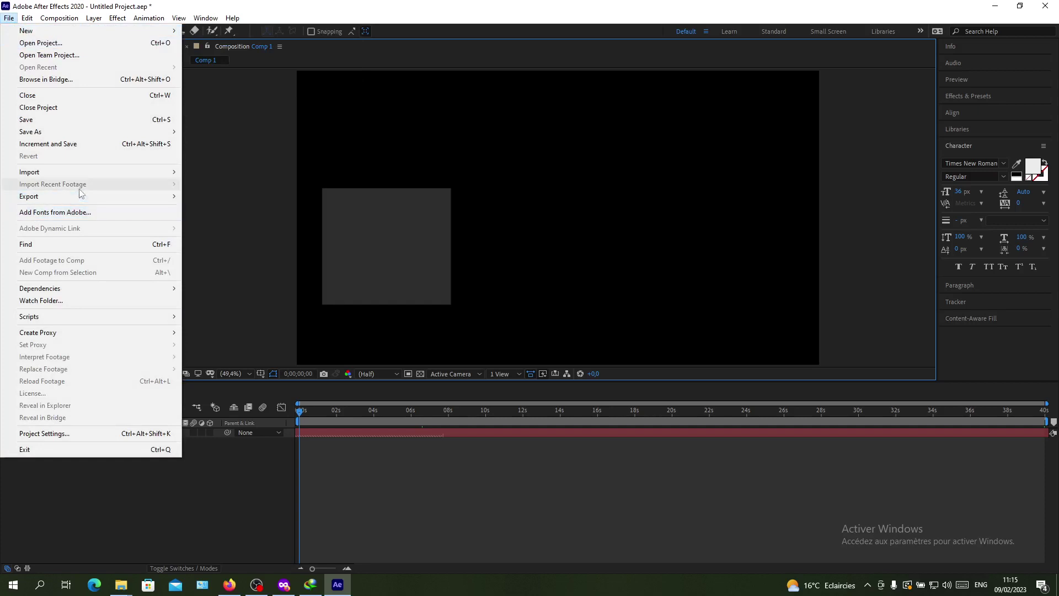
pyautogui.moveTo(29, 196)
pyautogui.click(215, 208)
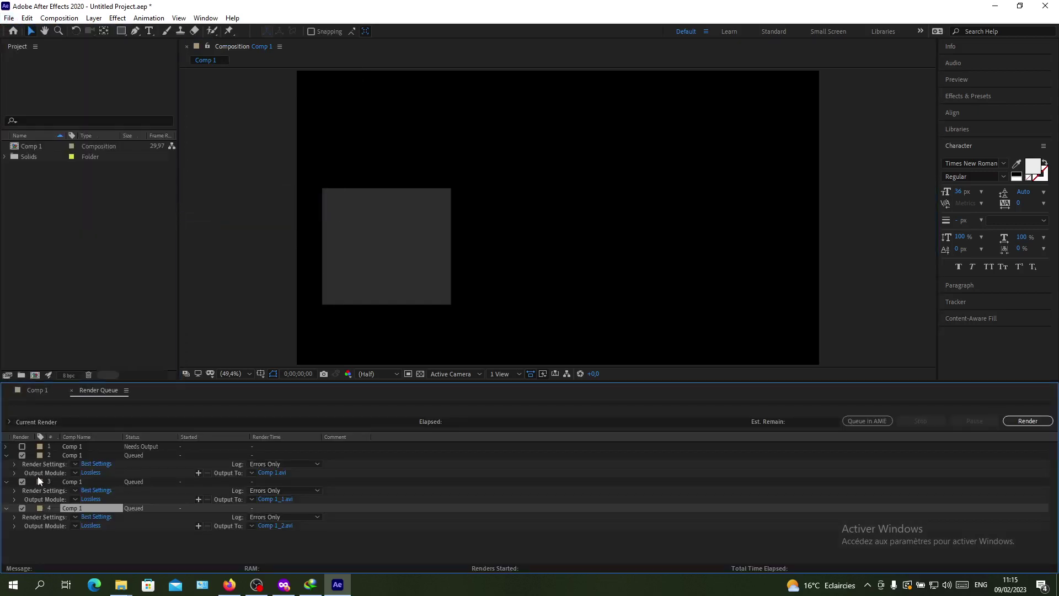
pyautogui.click(89, 526)
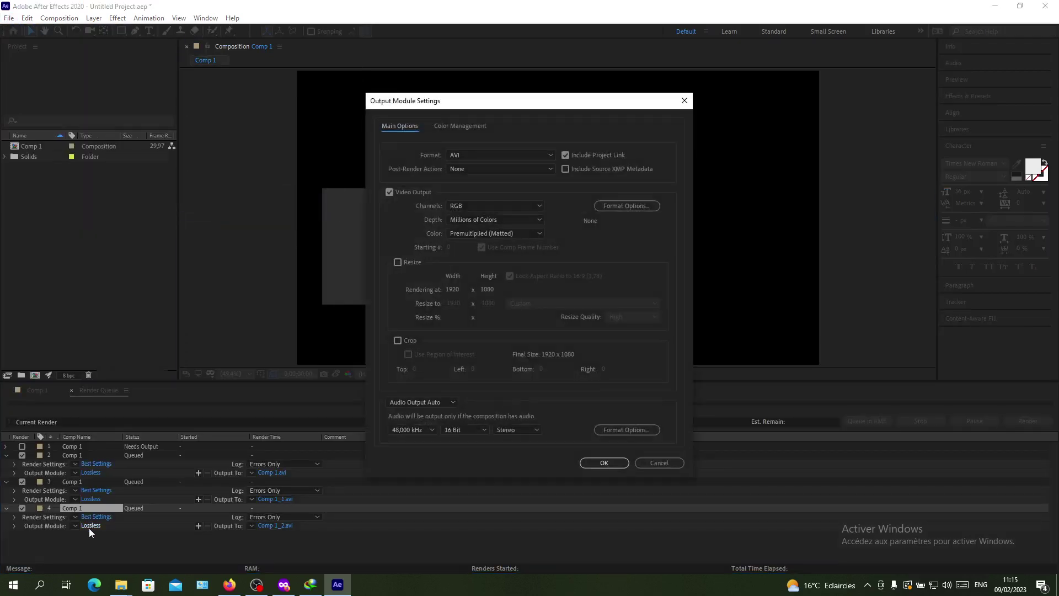
# Step: Keep AVI as the output format and browse its available video codecs
pyautogui.click(483, 153)
pyautogui.click(464, 179)
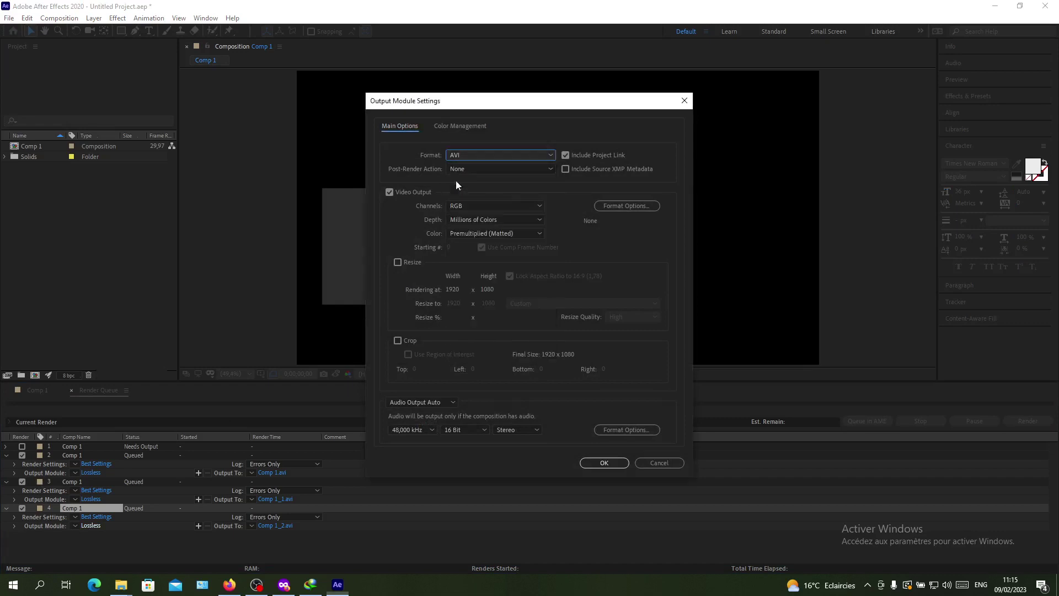
pyautogui.click(639, 207)
pyautogui.click(496, 130)
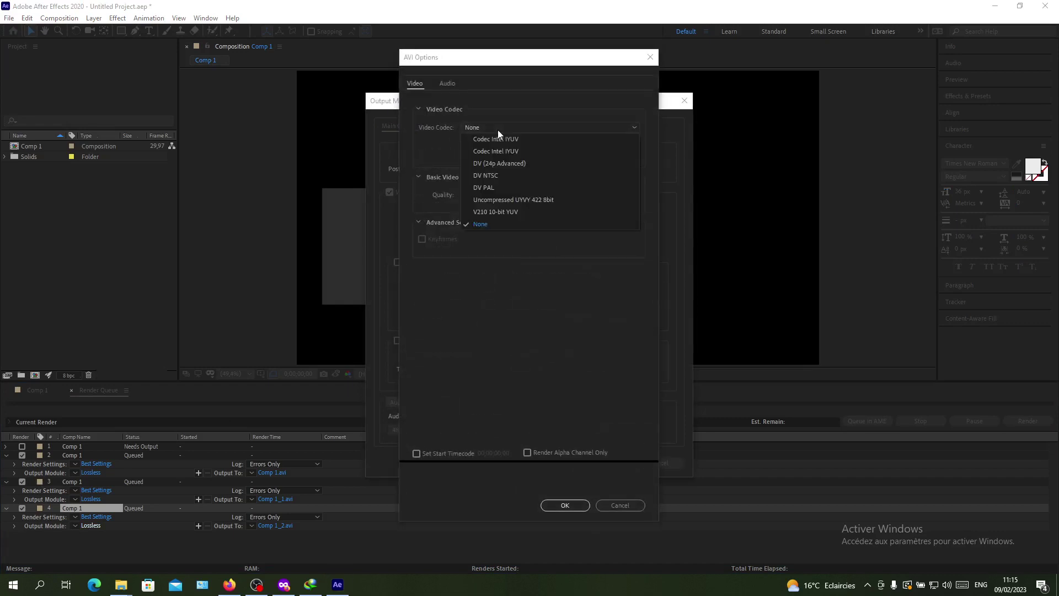
pyautogui.click(565, 505)
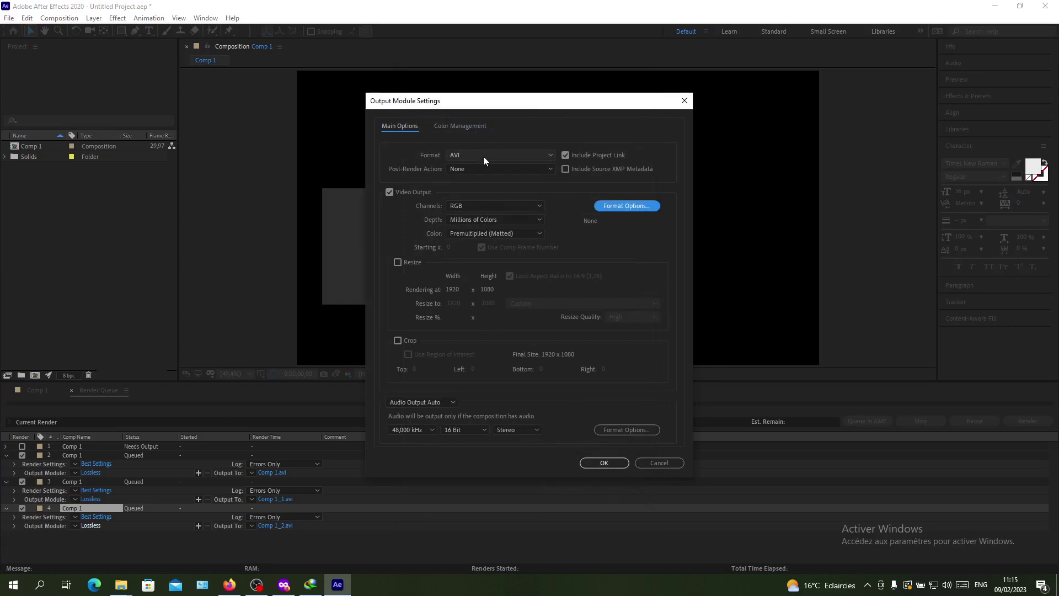
# Step: Preview the QuickTime format's video codecs, then cancel, leaving the Lossless output unchanged
pyautogui.click(483, 156)
pyautogui.click(473, 276)
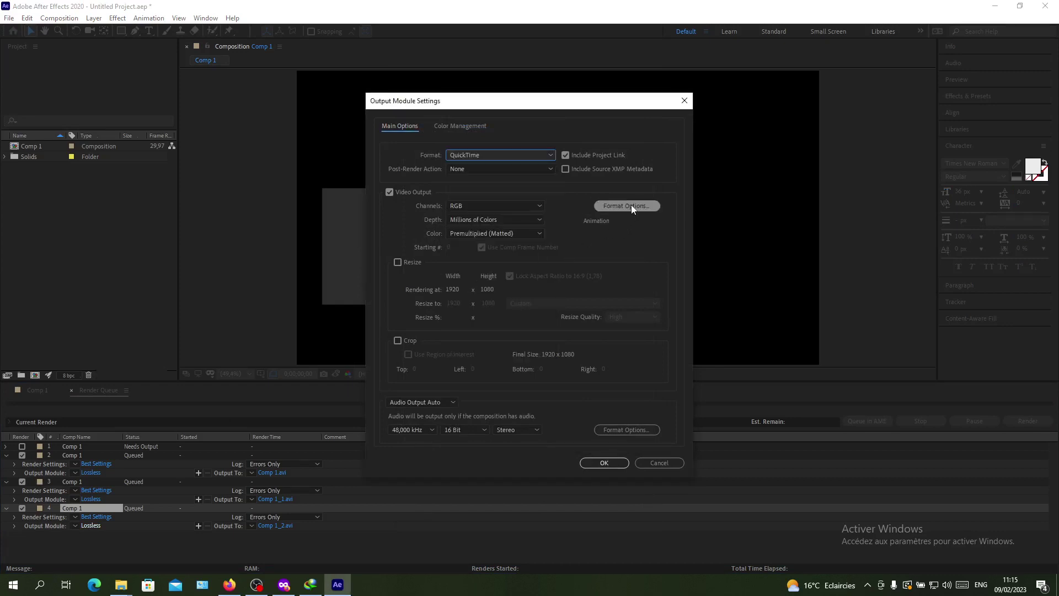
pyautogui.click(629, 205)
pyautogui.click(532, 130)
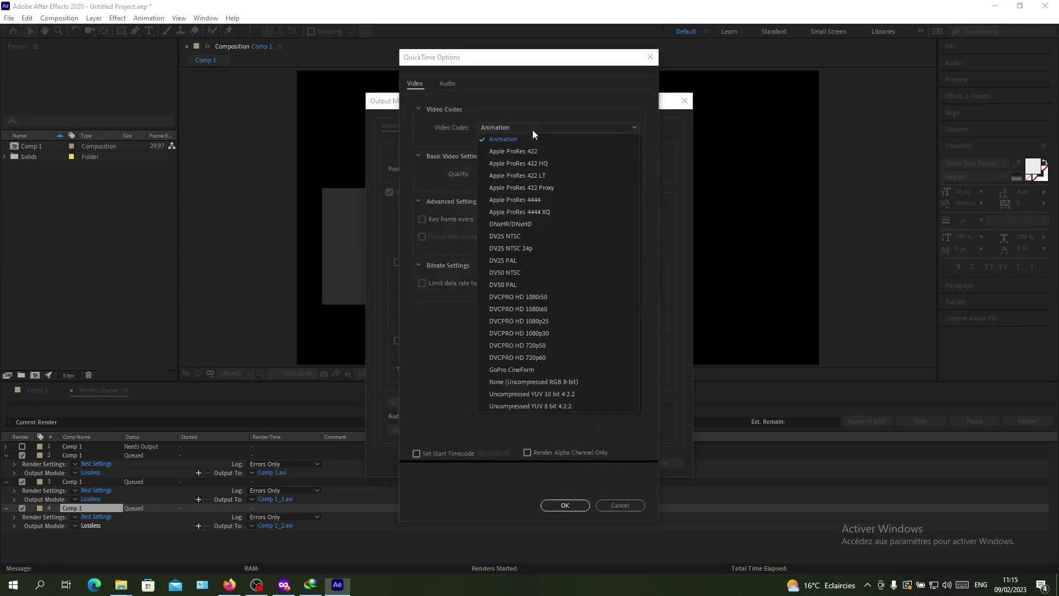
pyautogui.click(649, 59)
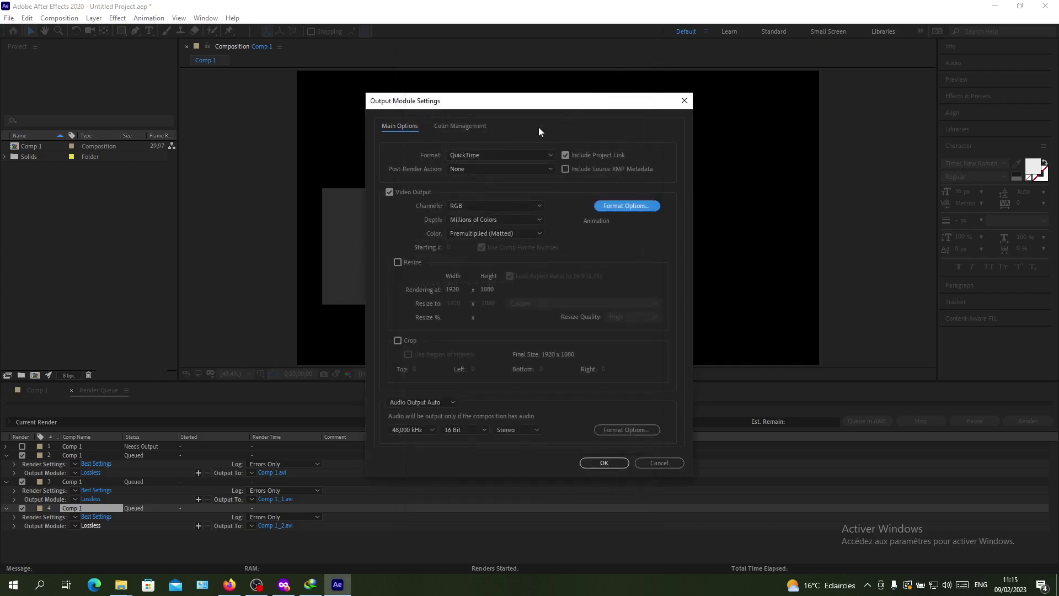
pyautogui.press('Escape')
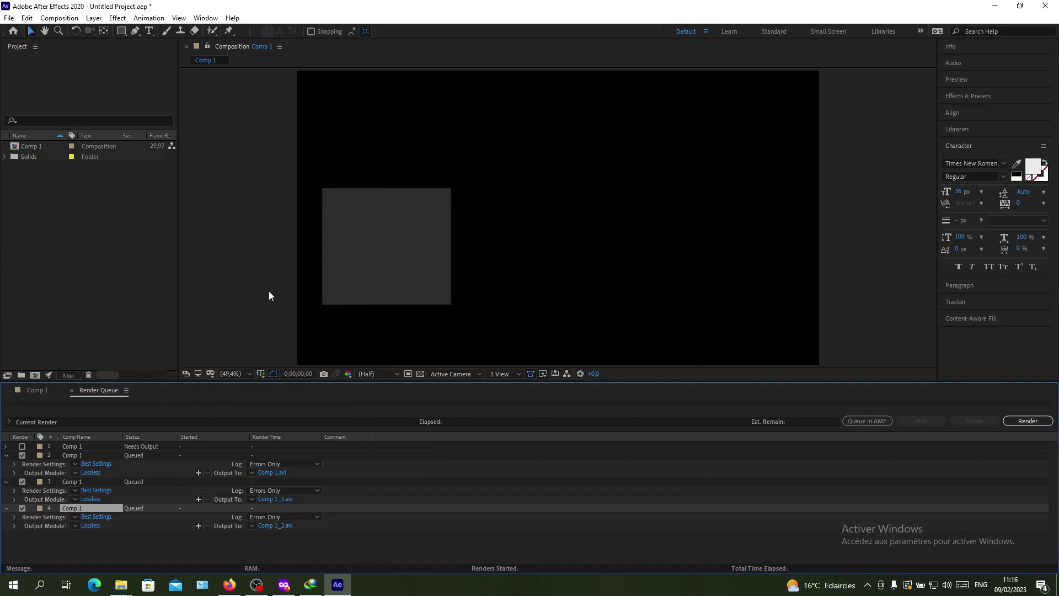
# Step: Glance at the File export commands without using them and go back to the Comp 1 timeline
pyautogui.click(7, 18)
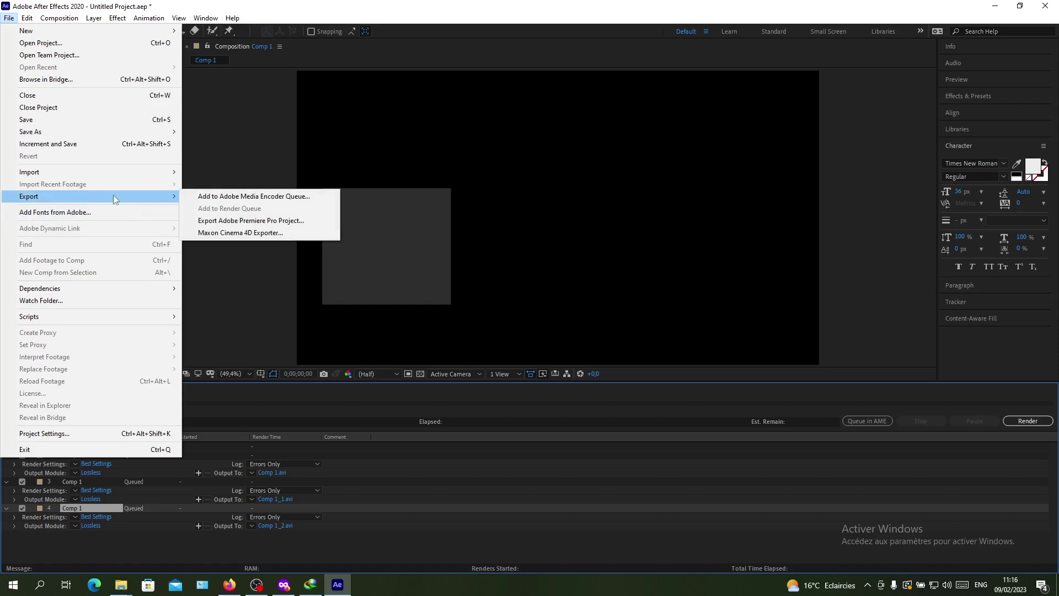
pyautogui.moveTo(28, 196)
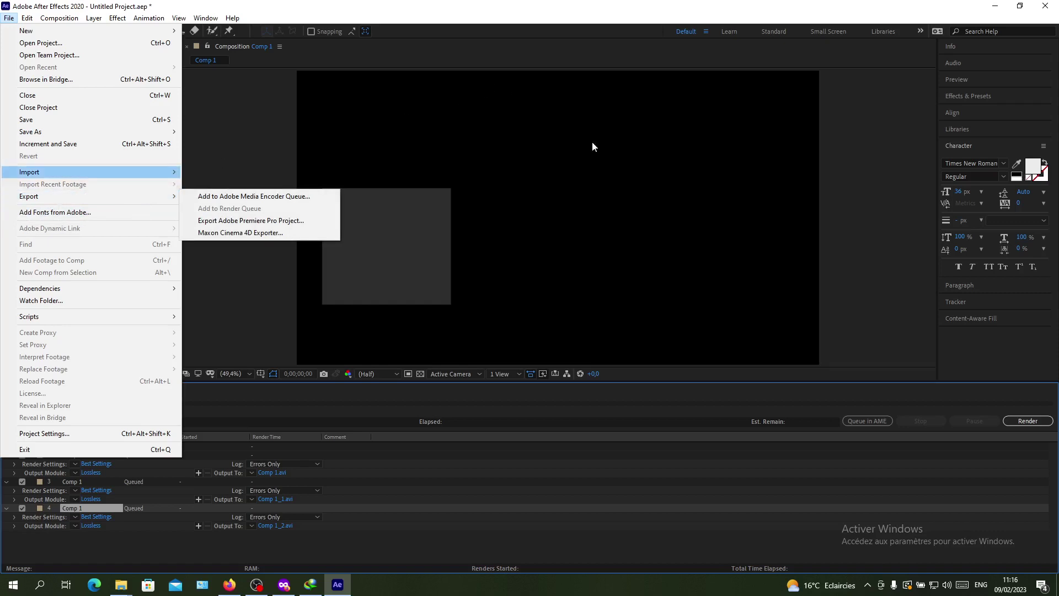
pyautogui.click(728, 149)
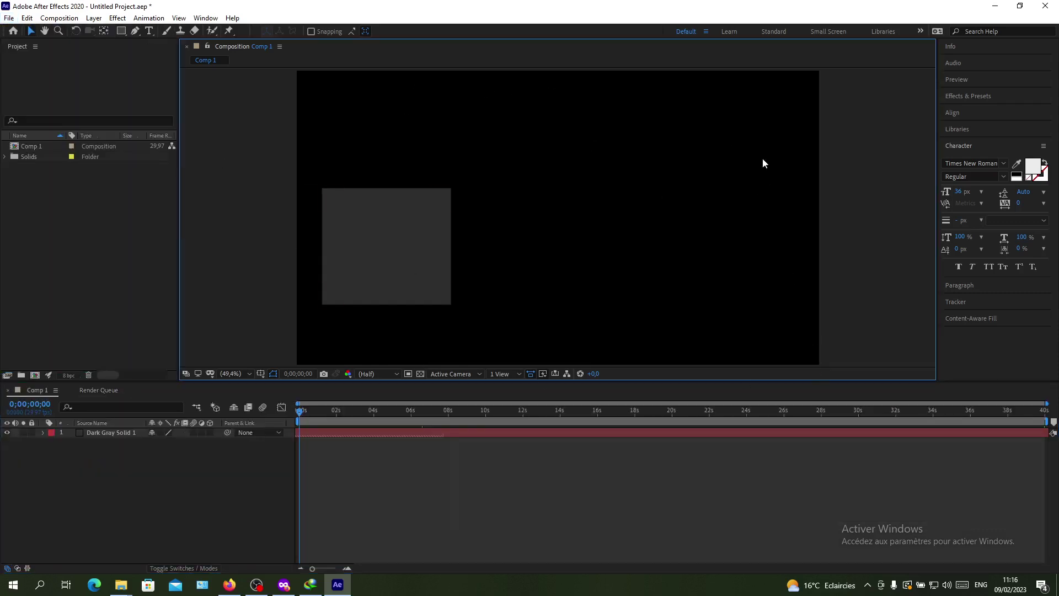